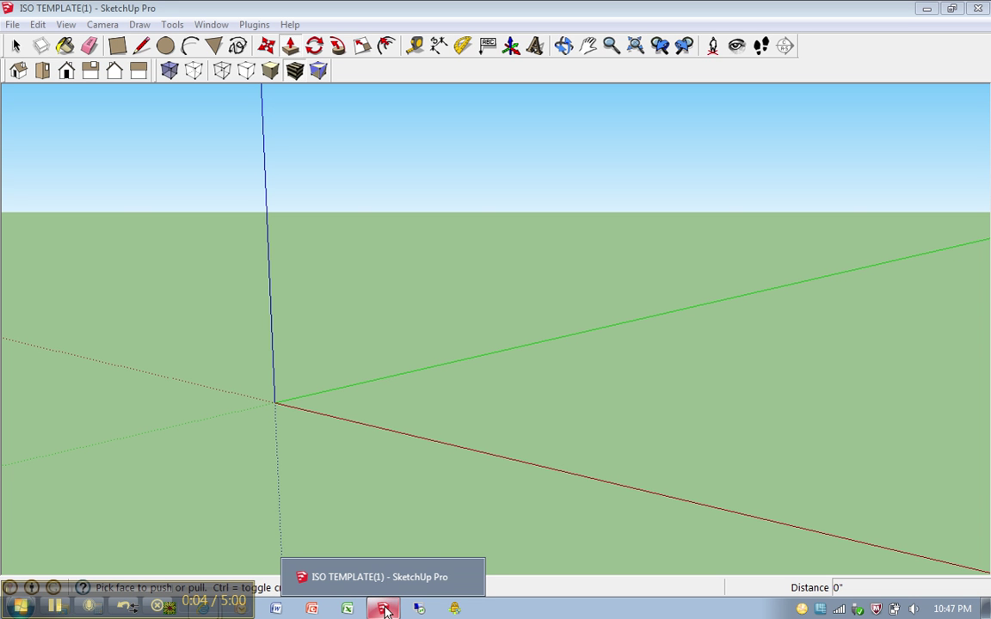
- Bring the Internet Explorer PDF of the ISOLINE2 and ISOLINE3 drawings to the front
left_click(385, 610)
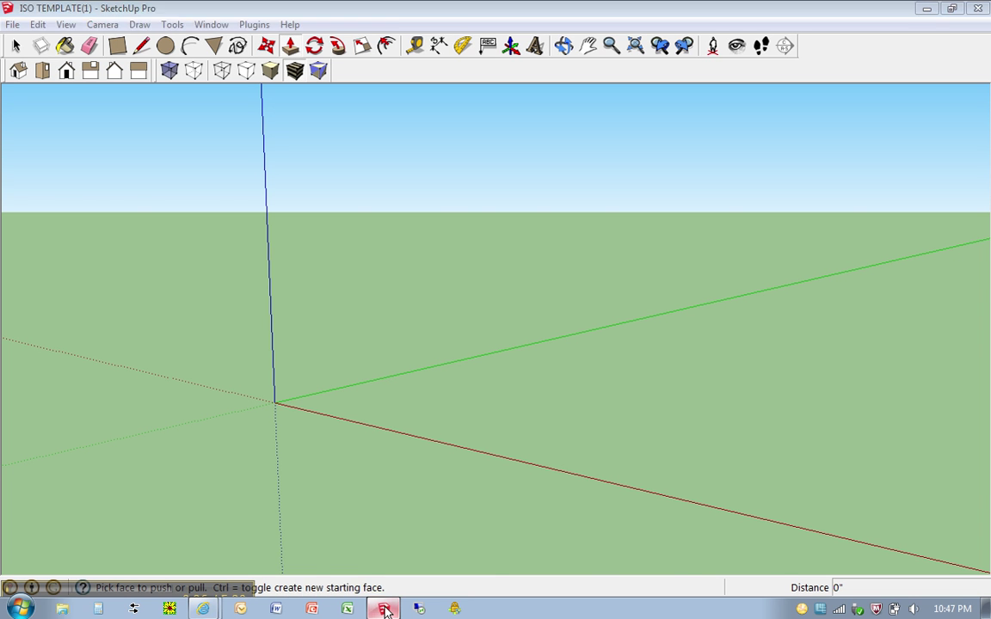
left_click(385, 610)
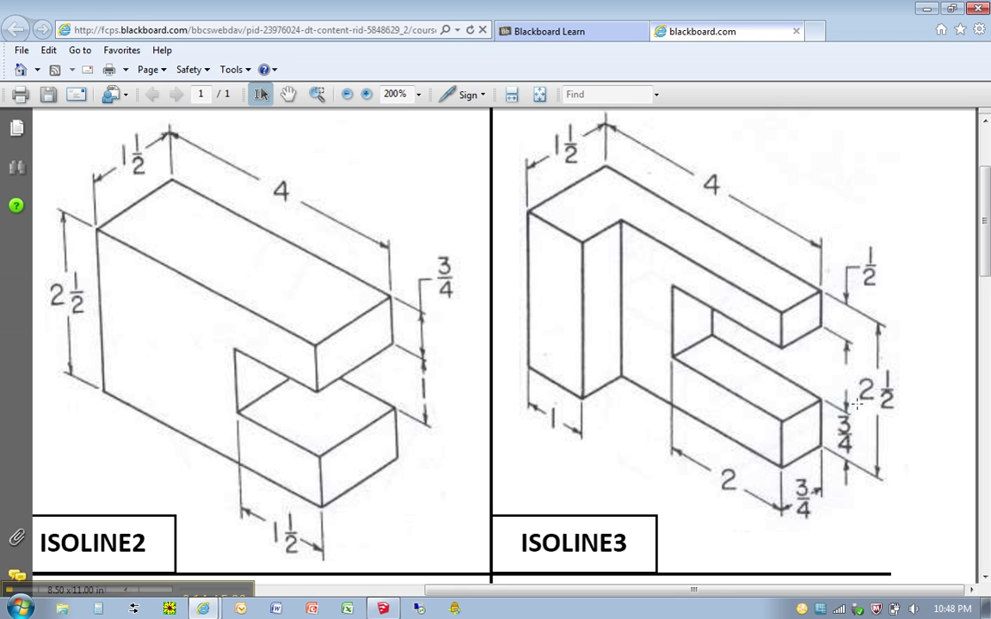
- Draw a 4 by 1.5 rectangle starting at the origin
left_click(383, 609)
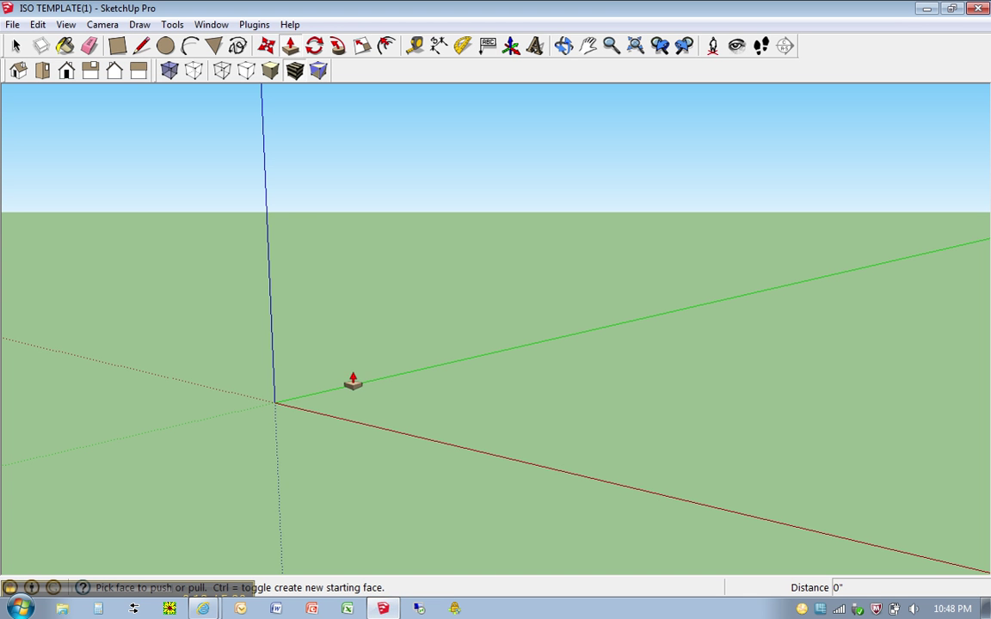
key("r")
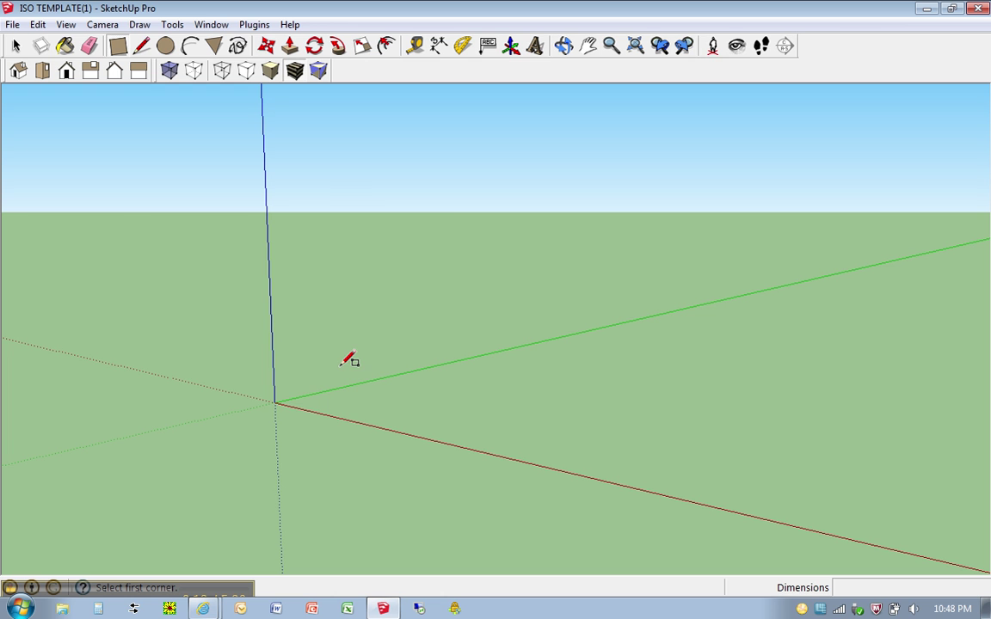
left_click(275, 402)
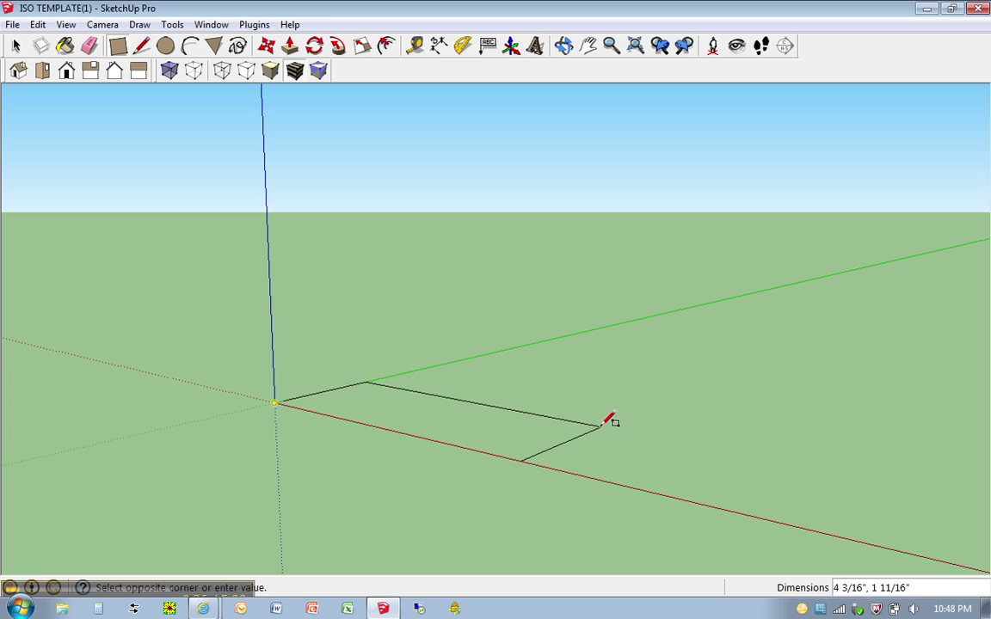
type("4, 1.5")
key("Return")
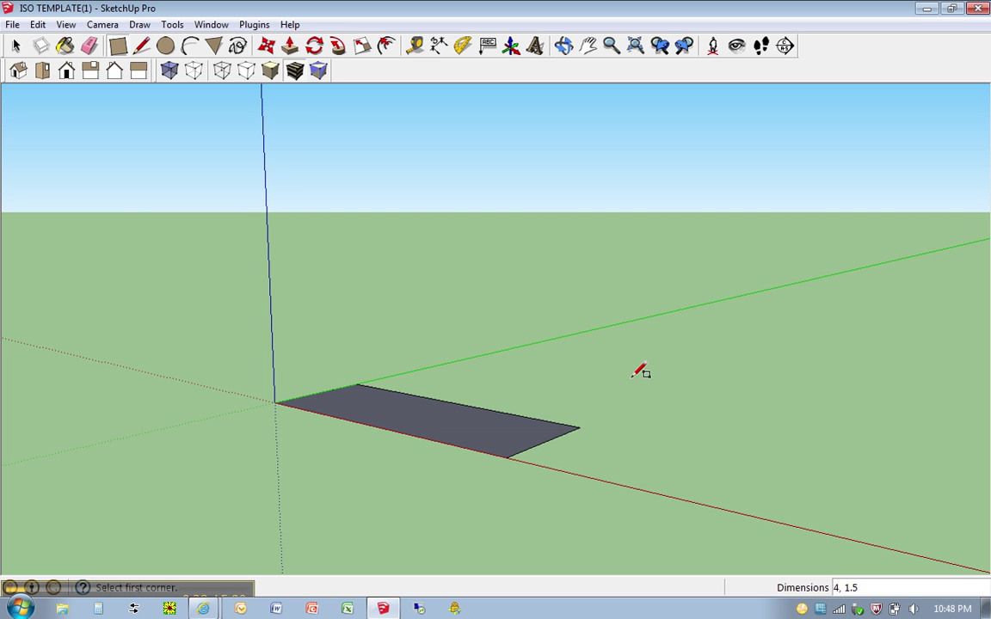
- Push/pull the rectangle up 2.5 inches into a solid box
key("p")
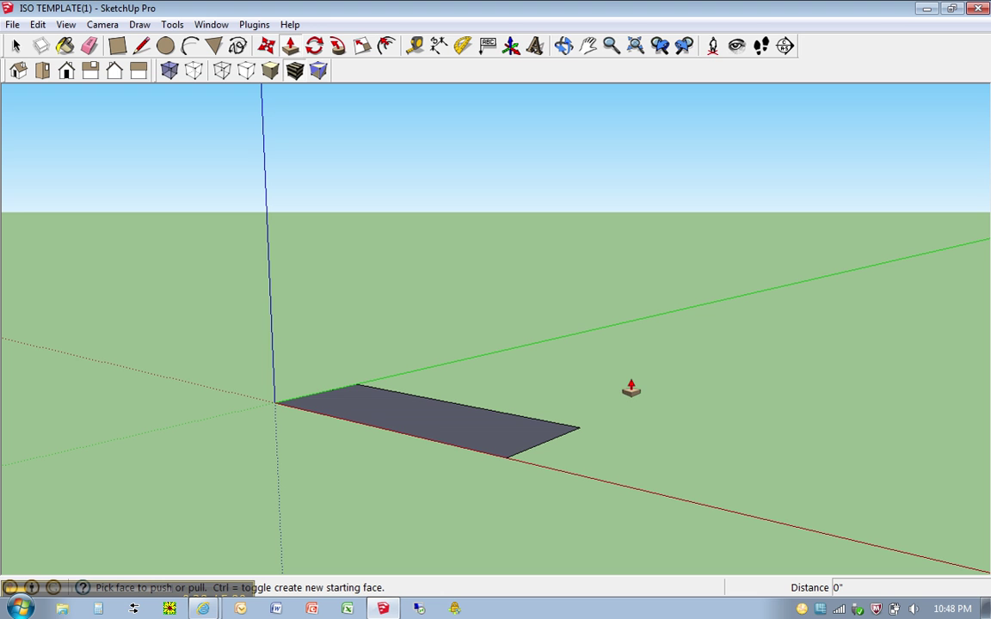
left_click(435, 421)
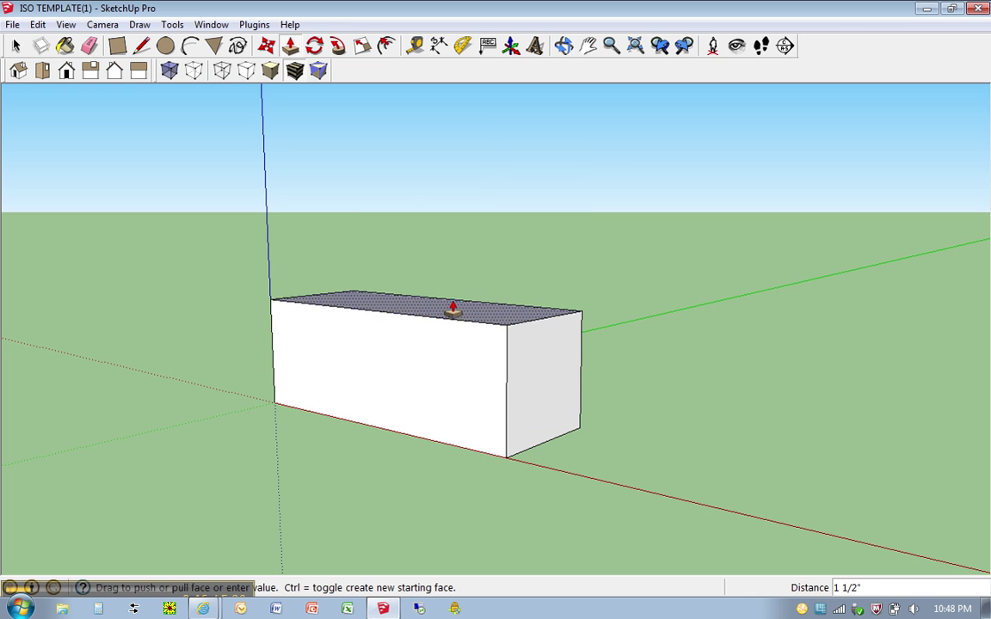
type("2.")
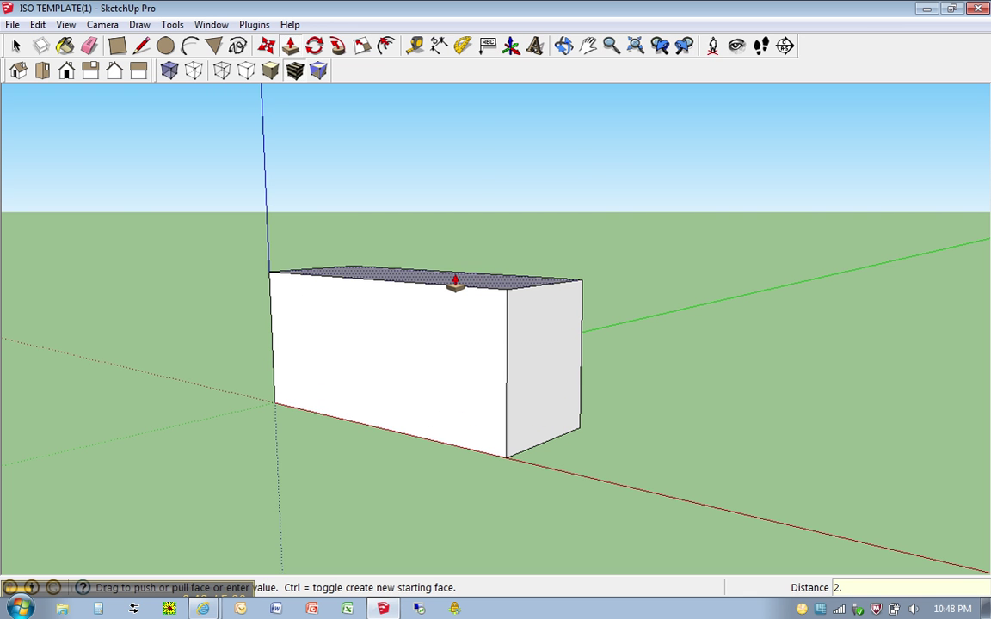
type("5")
key("Return")
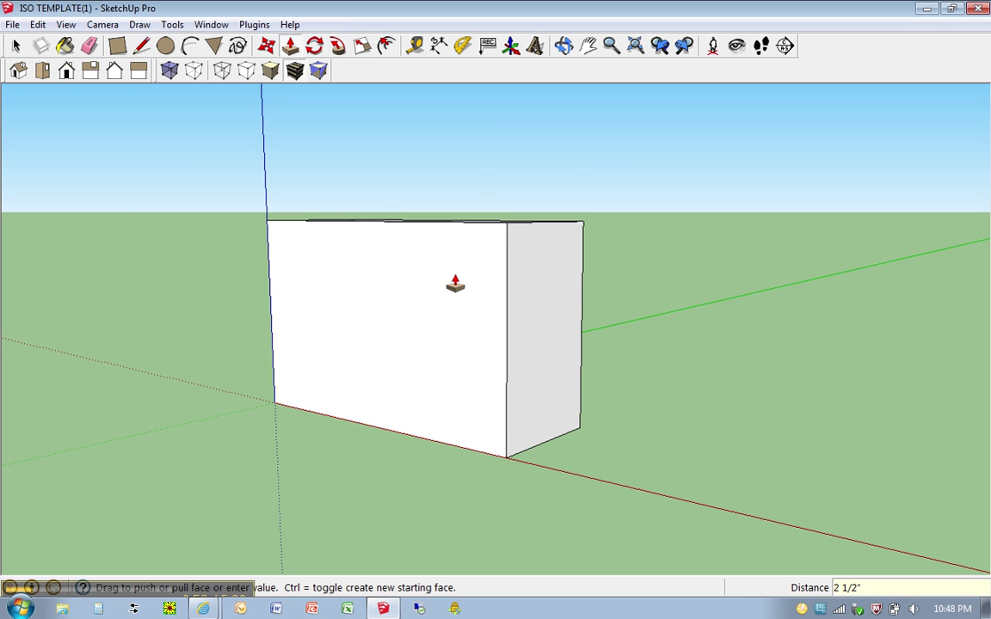
left_click(388, 613)
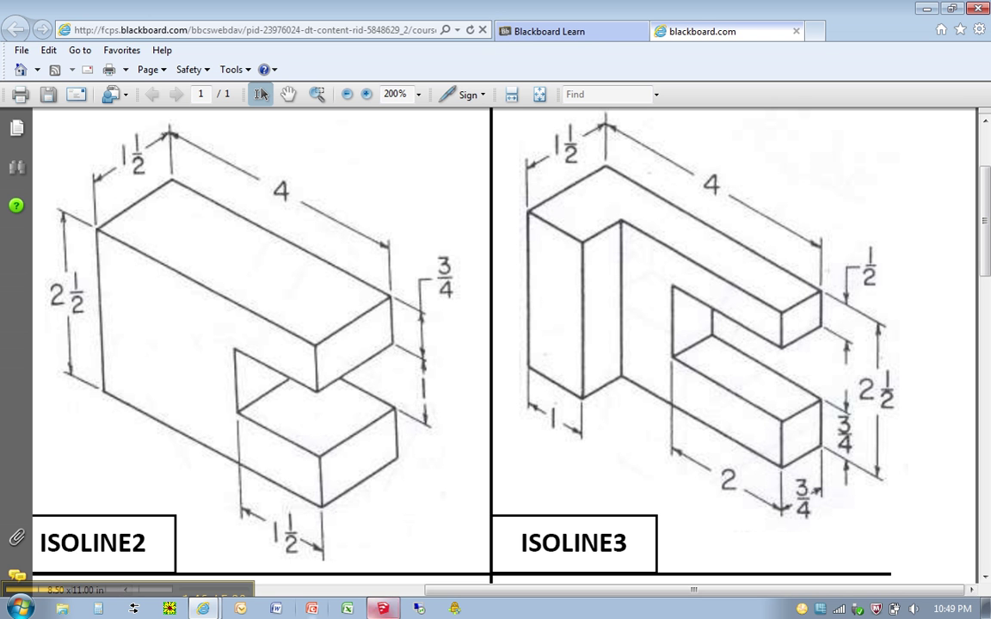
- Place a guide point 1 inch from the box's top-left corner with the Tape Measure
left_click(379, 609)
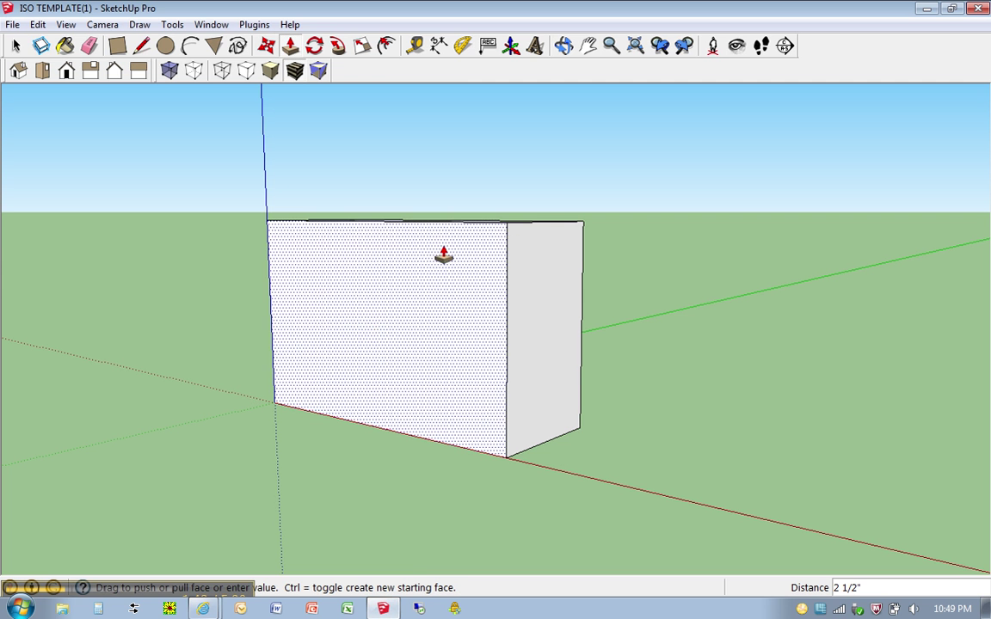
middle_click_drag(488, 179, 471, 298)
key("p")
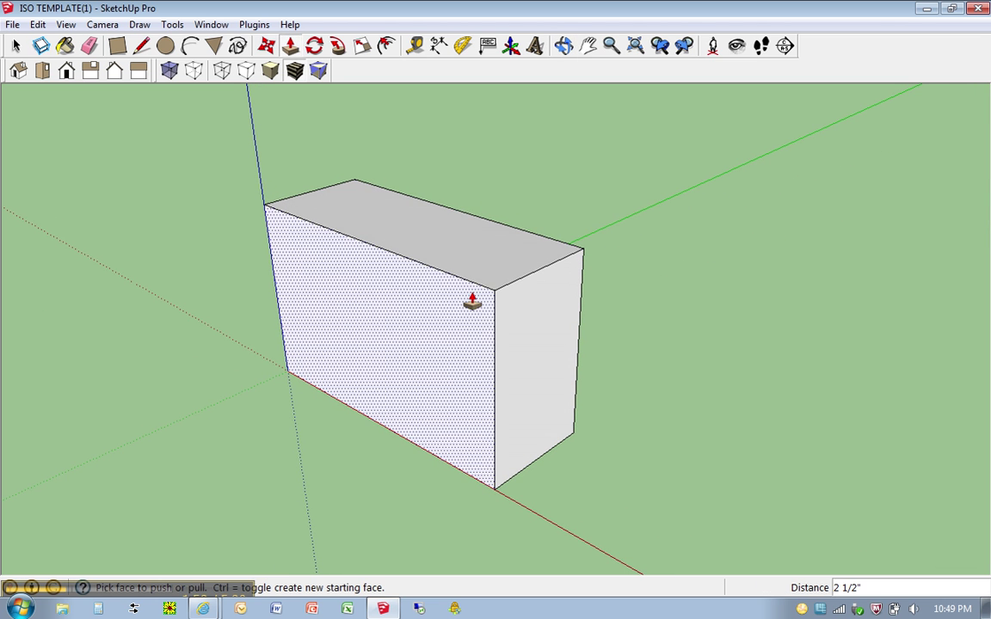
key("t")
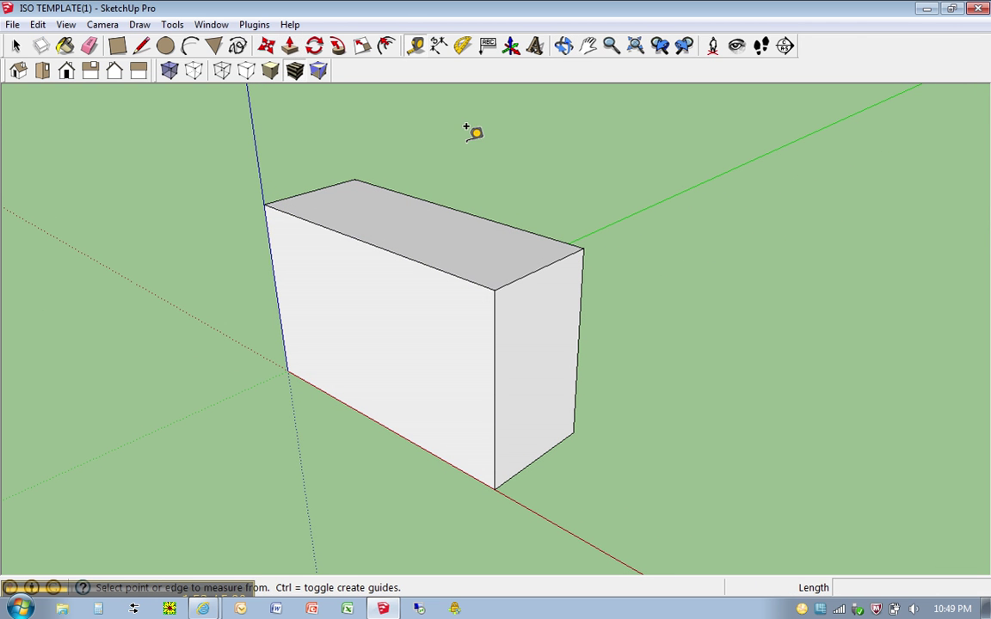
left_click(265, 204)
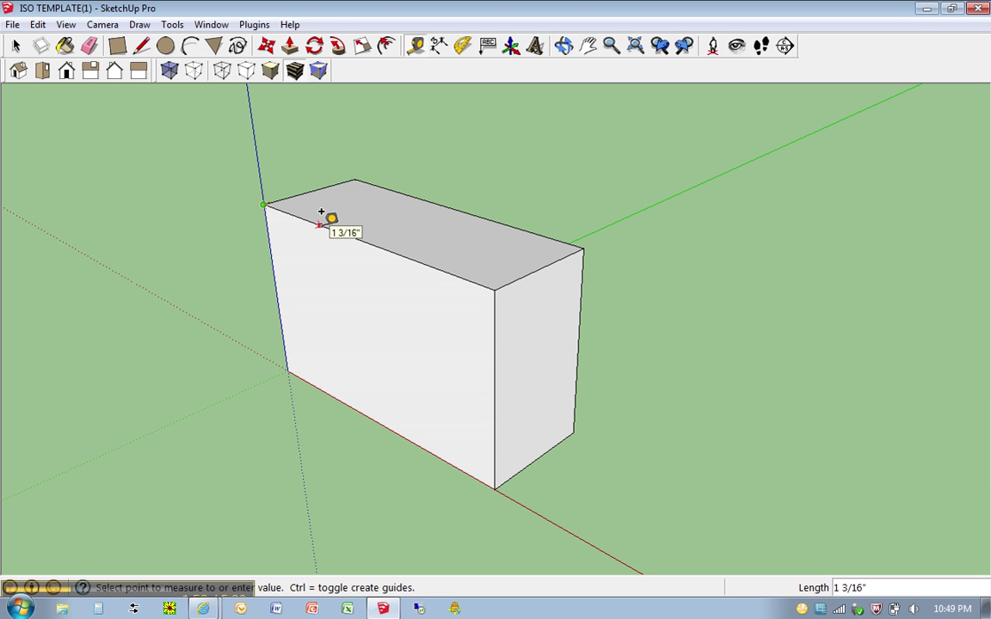
type("1")
key("Return")
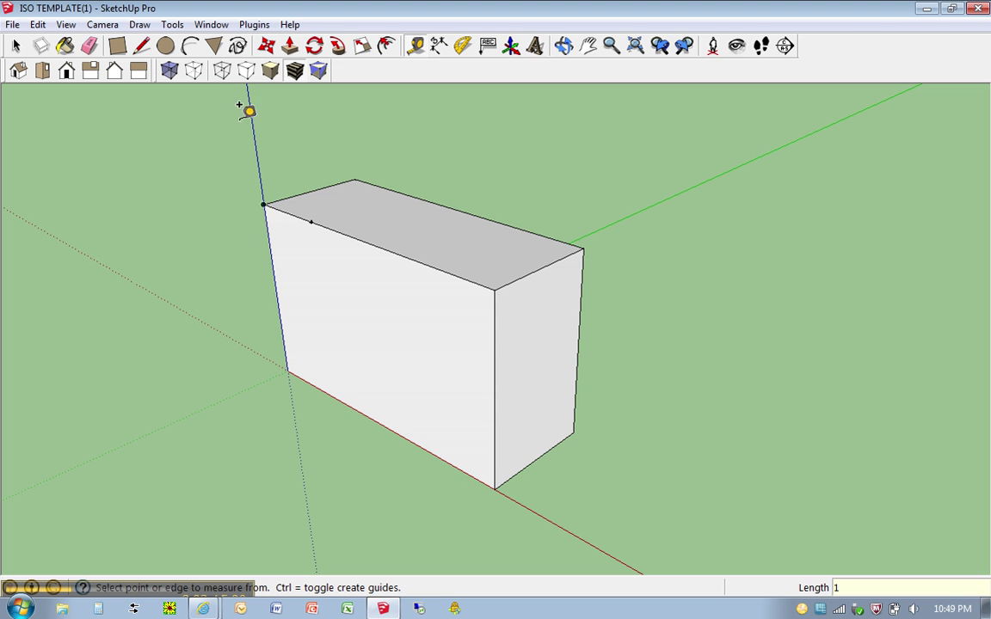
- Draw a 3/4 inch line from the guide point to the edge midpoint, splitting the top face
key("l")
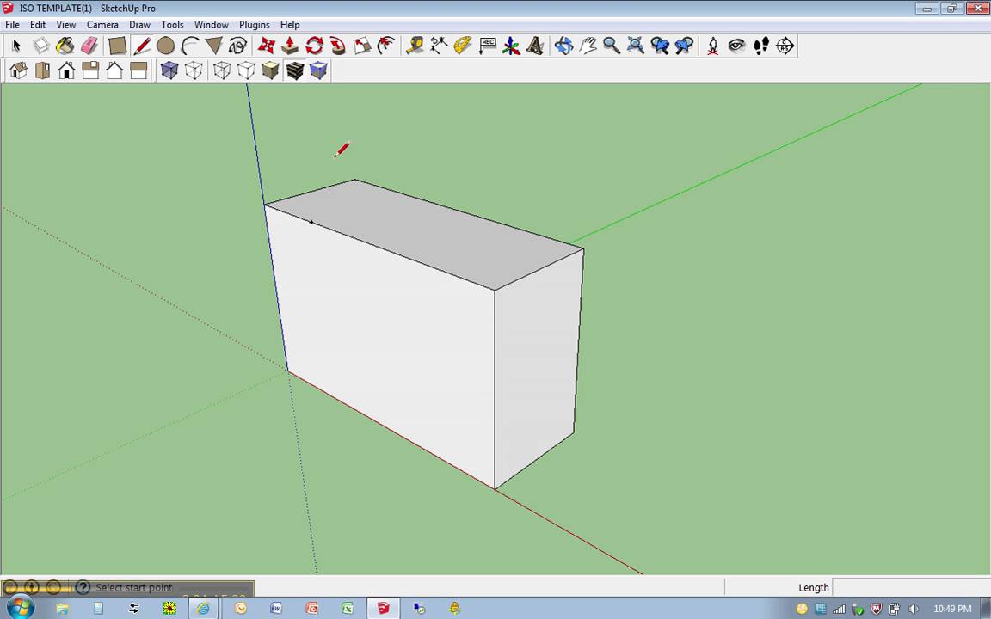
left_click(311, 220)
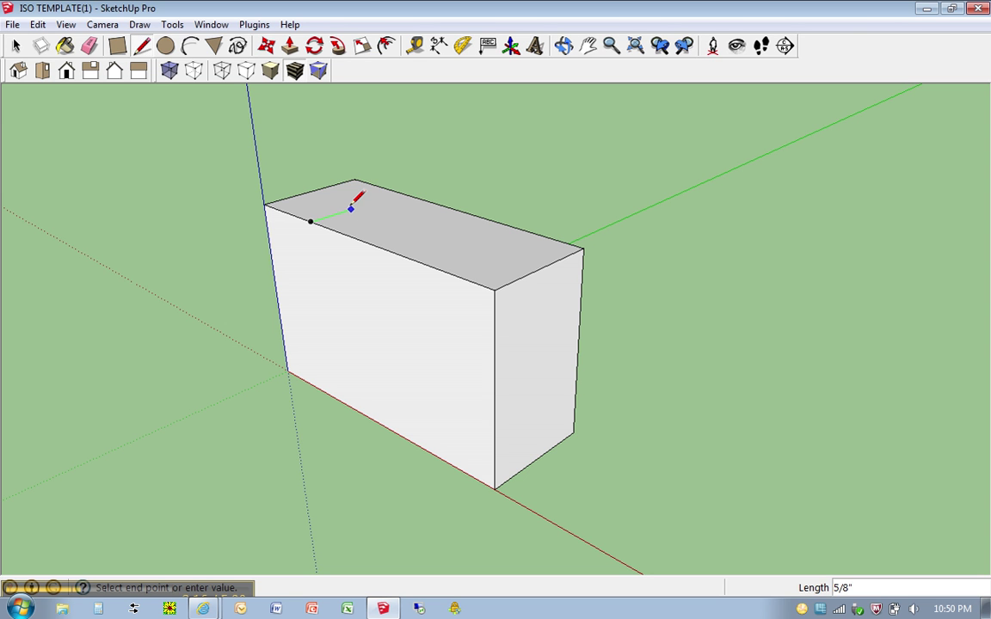
type("3/4")
key("Return")
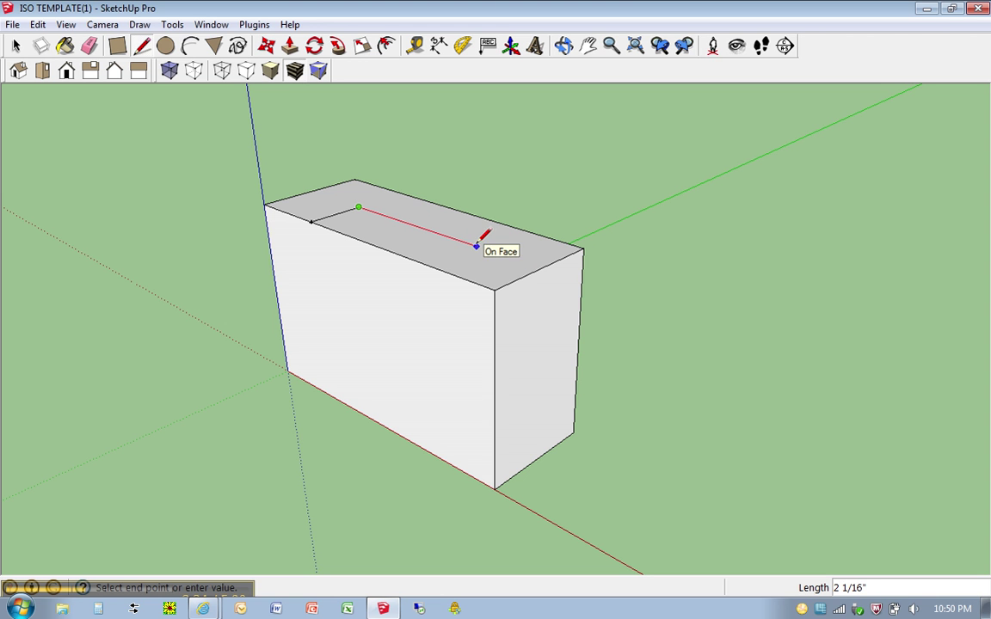
left_click(543, 267)
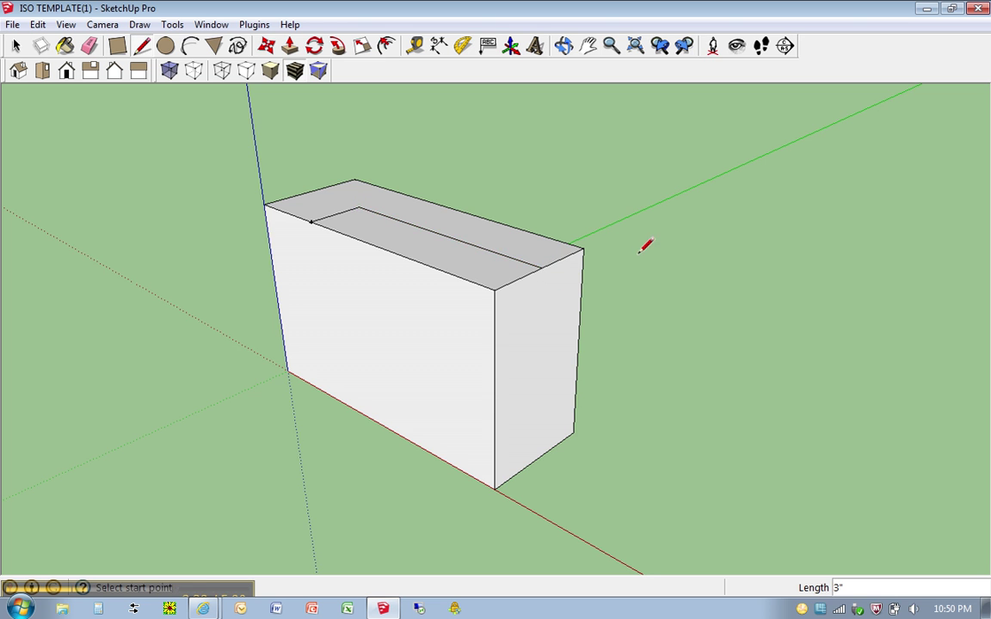
- Push the top strip down through the box, then switch to the ISOLINE3 drawing
mouse_move(646, 247)
middle_mouse_down()
mouse_move(654, 331)
mouse_move(650, 295)
middle_mouse_up()
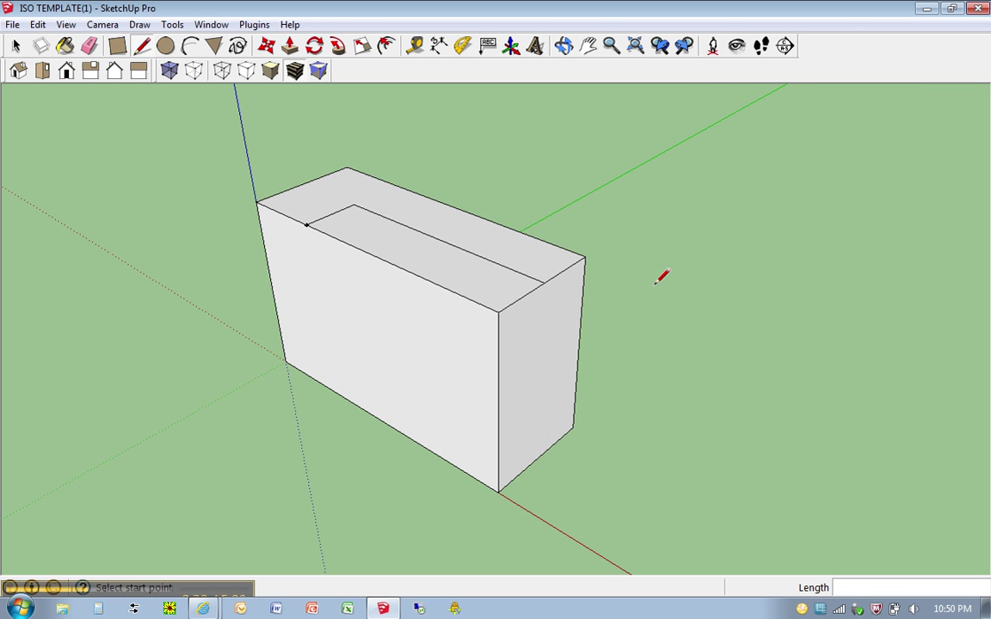
key("p")
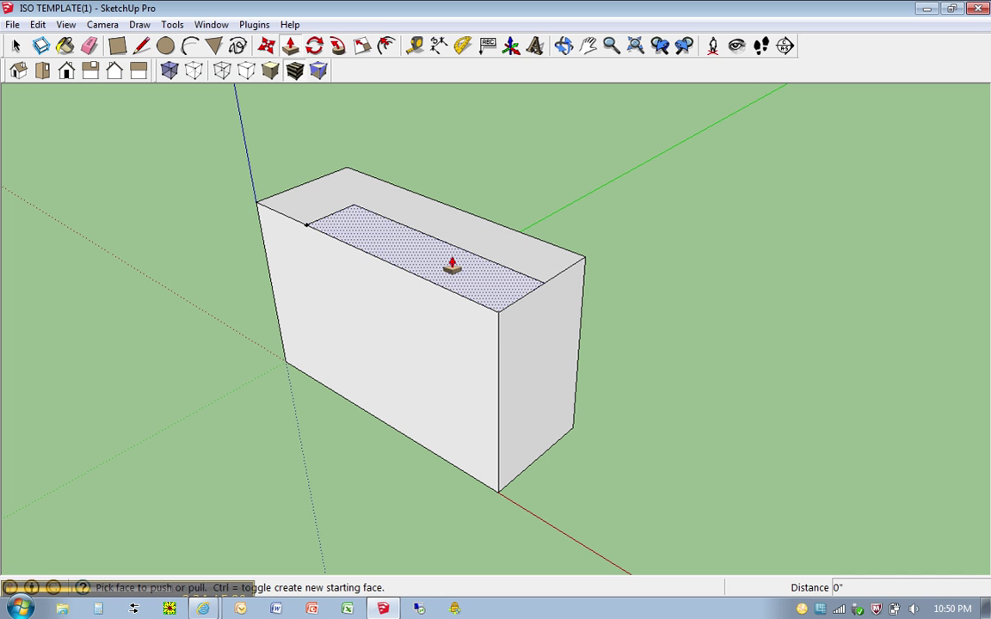
left_click_drag(451, 265, 465, 440)
middle_click_drag(358, 452, 412, 413)
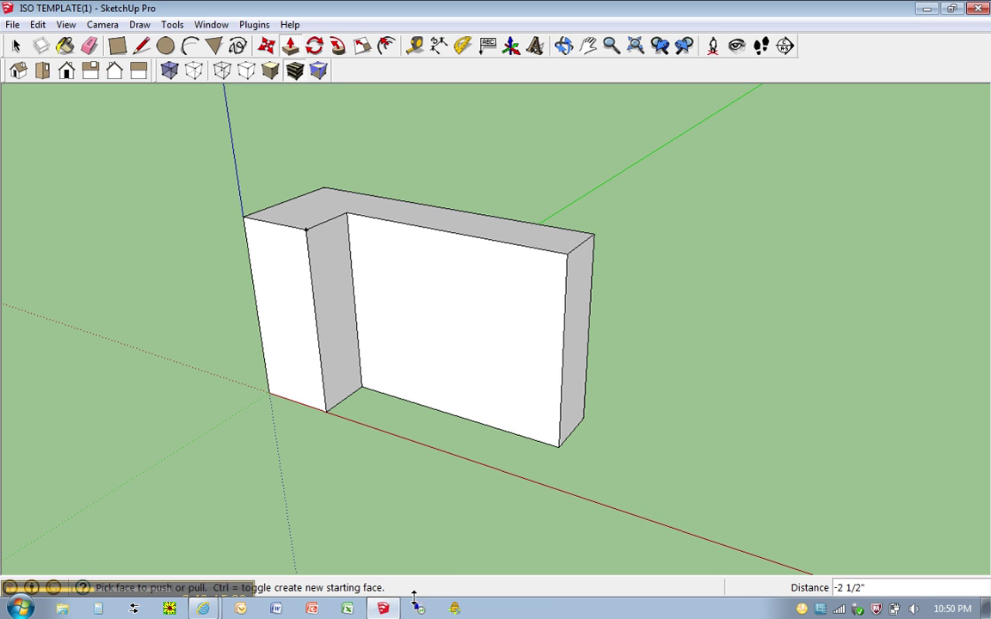
key("alt+Tab")
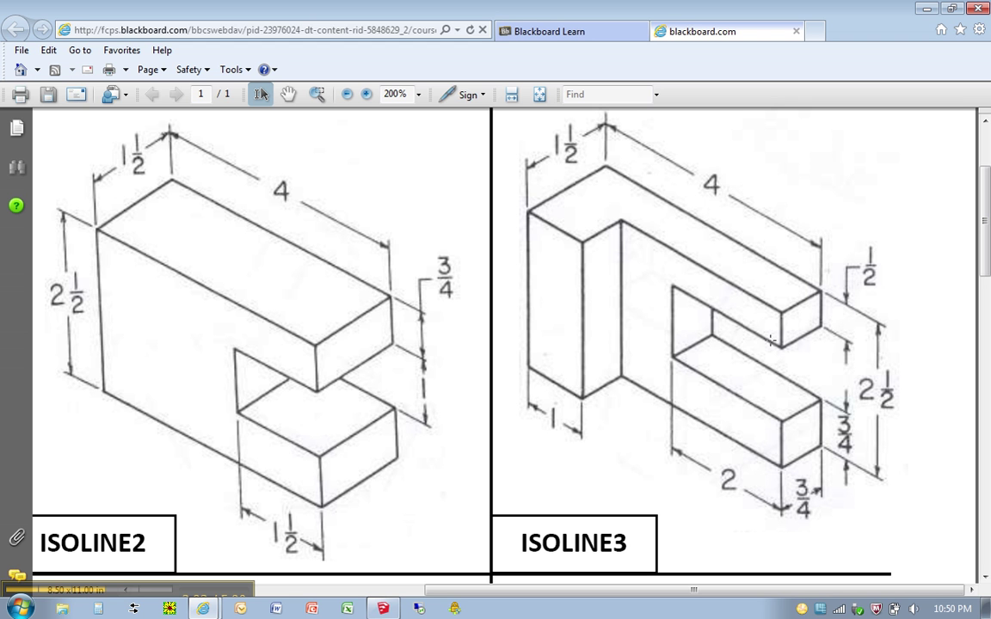
- Mark guide points 1/2 inch below the top and 0.75 inch above the bottom right front corner
left_click(385, 609)
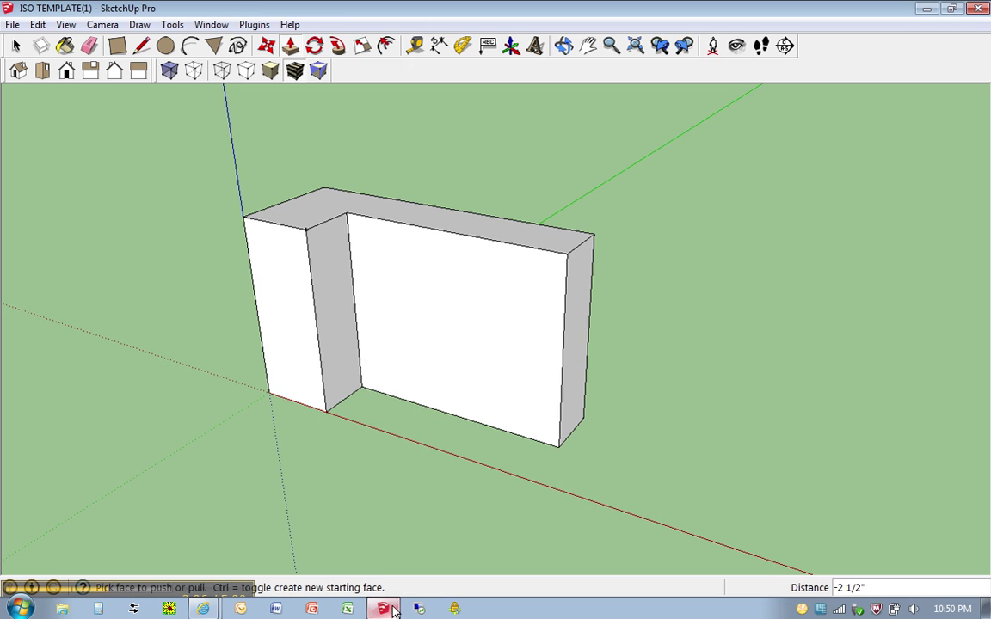
middle_click_drag(808, 281, 766, 286)
key("t")
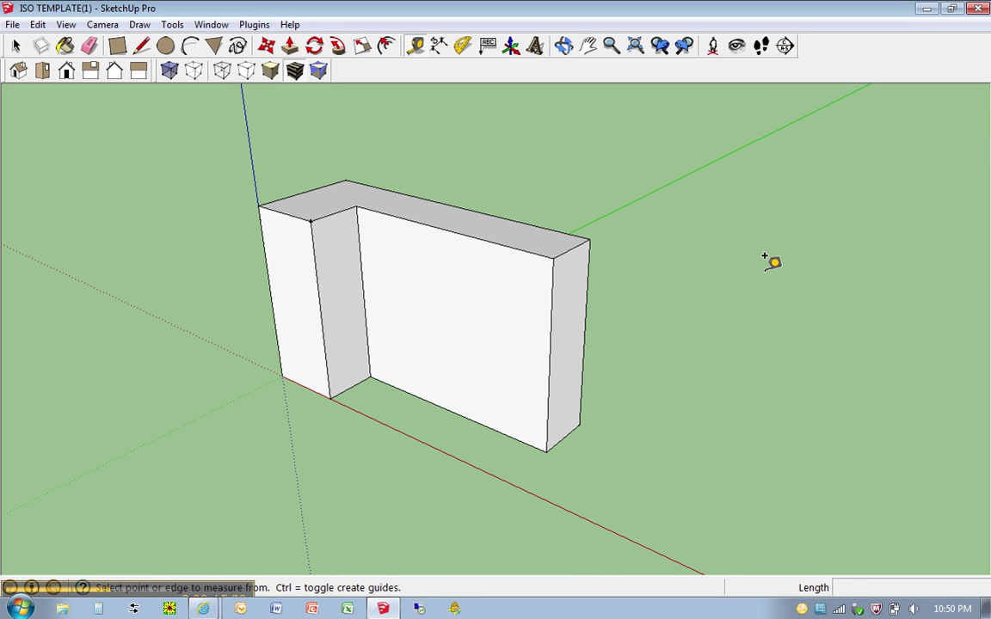
left_click(552, 247)
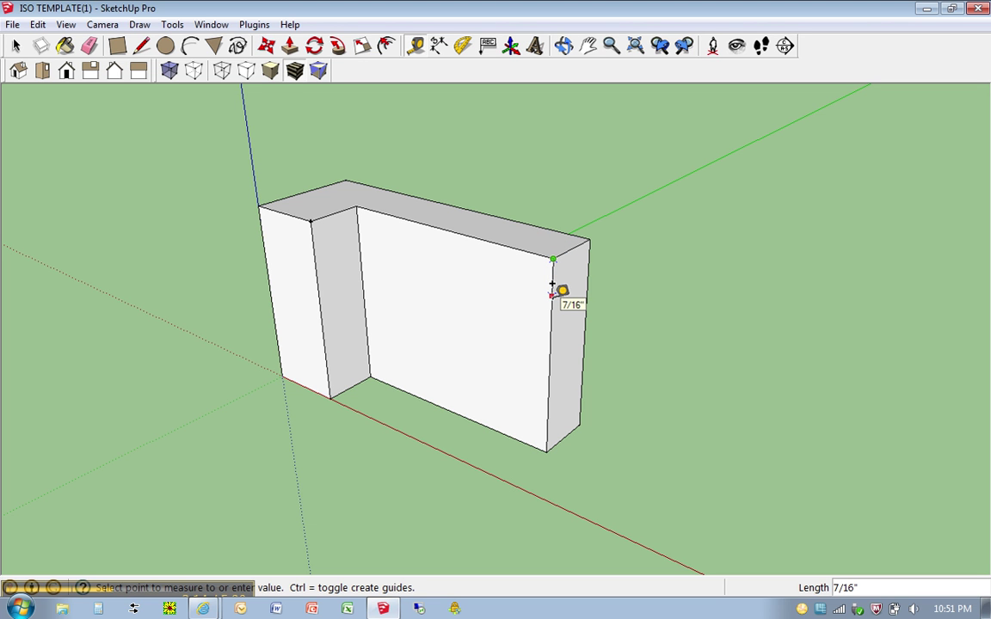
type("1/2")
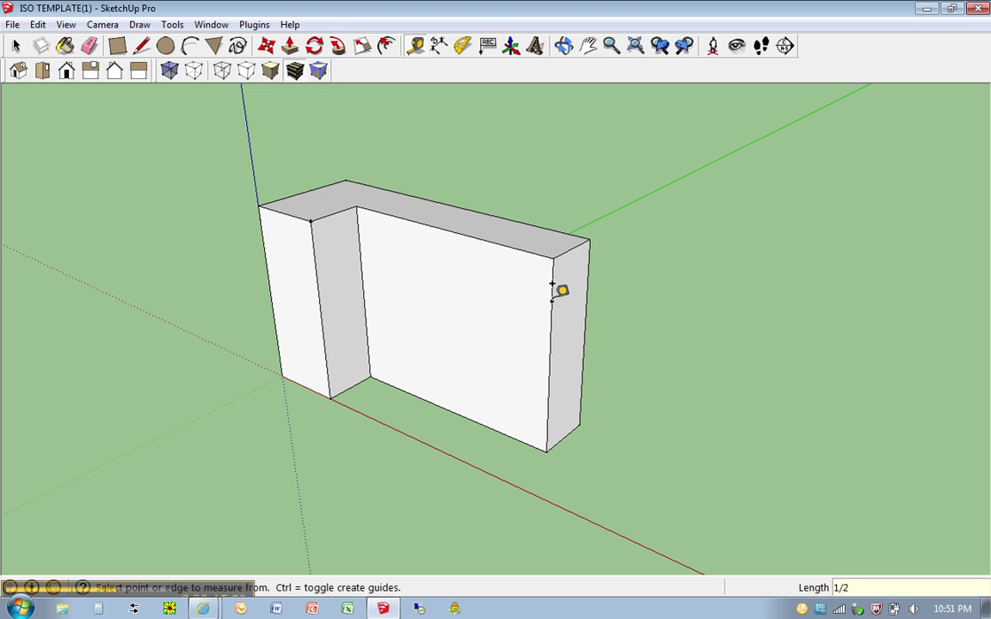
left_click(545, 440)
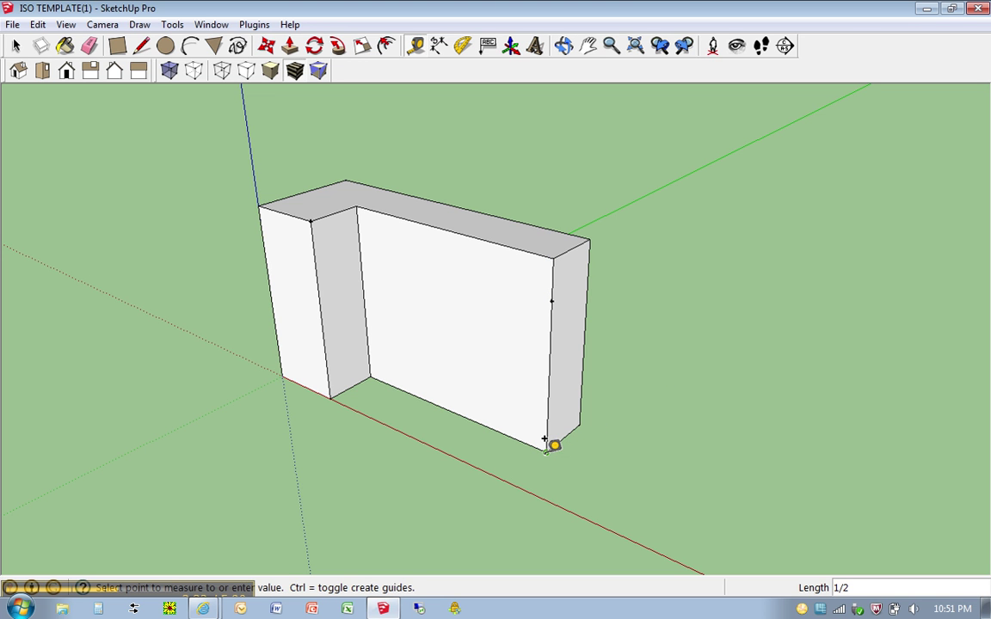
left_click(548, 392)
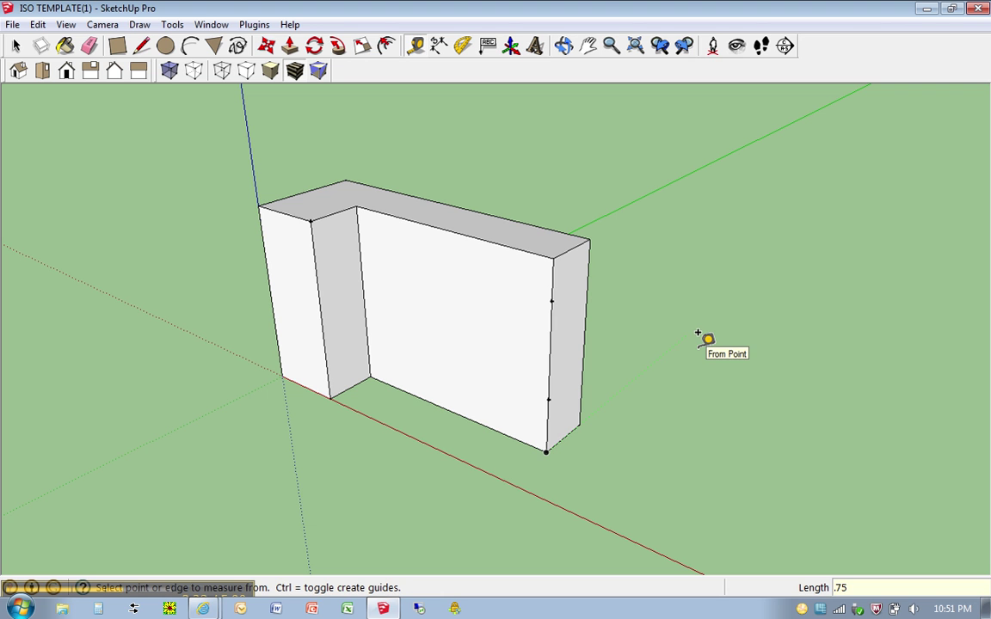
key("l")
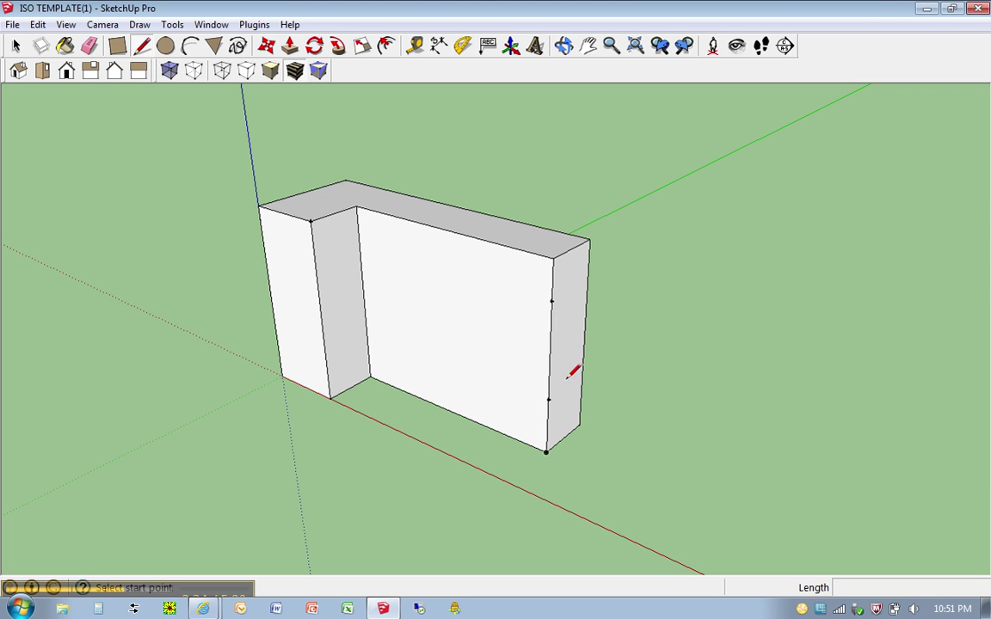
- Draw 2-inch lines inward from both guide points and join their ends vertically
left_click(548, 398)
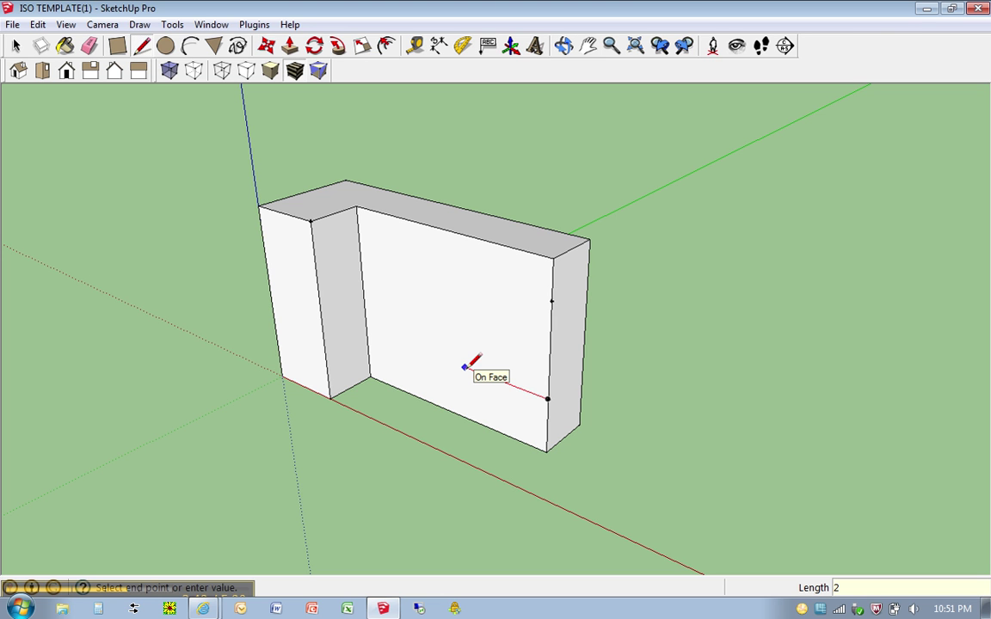
key("Return")
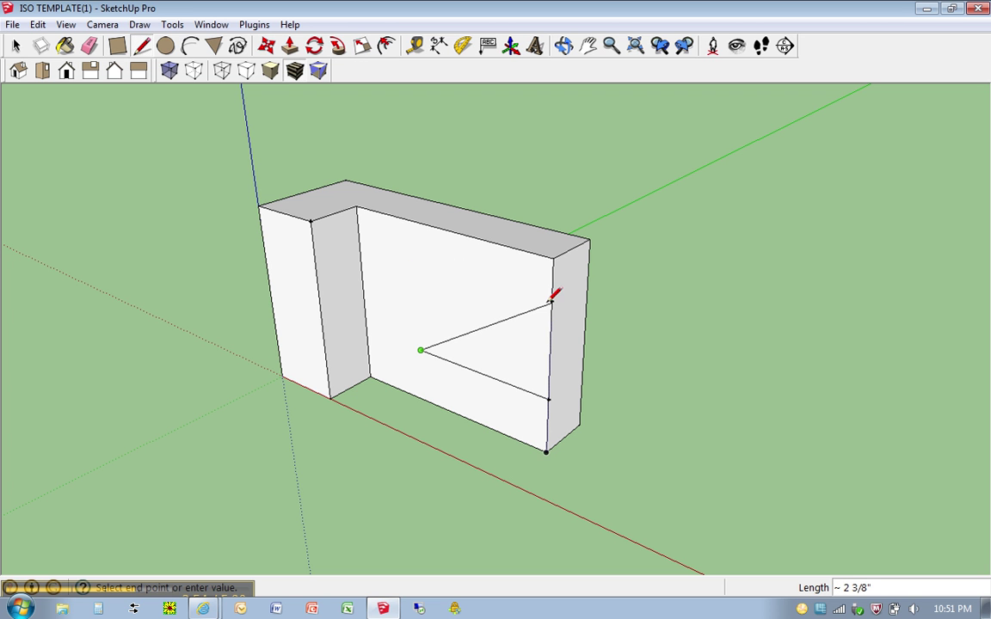
key("o")
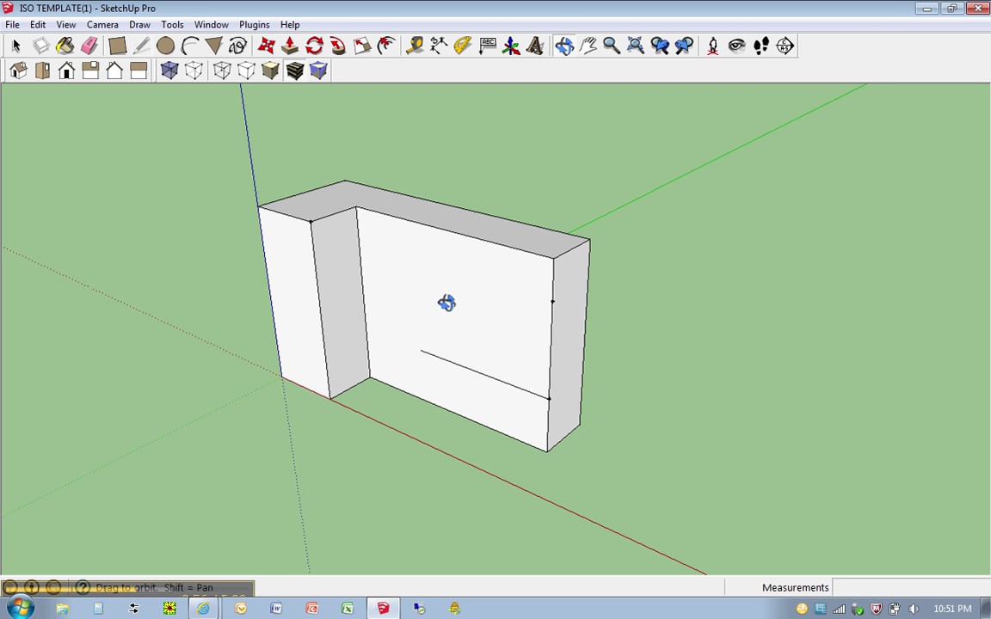
left_click_drag(446, 303, 527, 222)
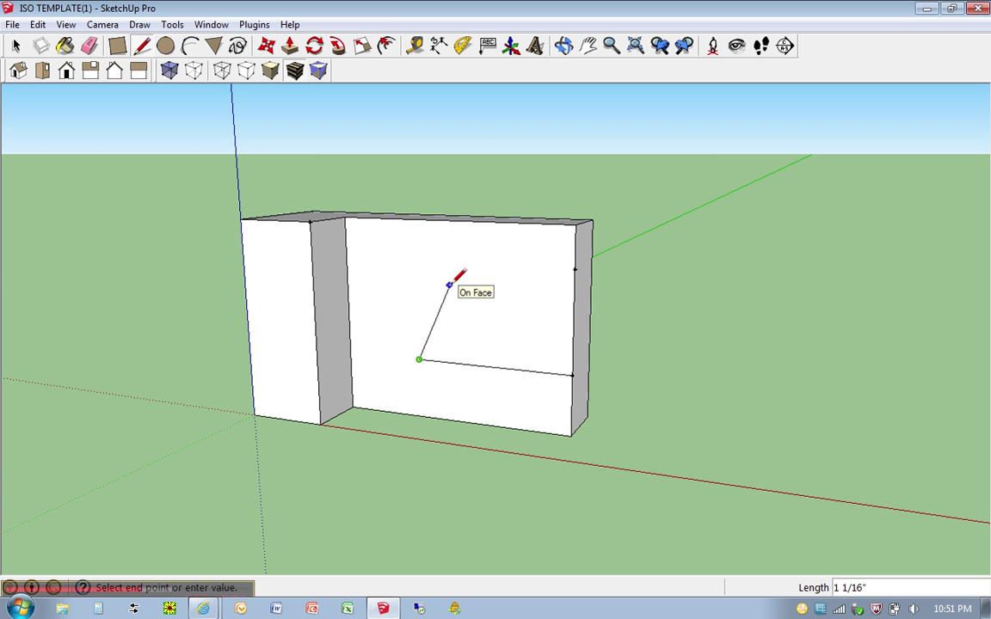
key("Escape")
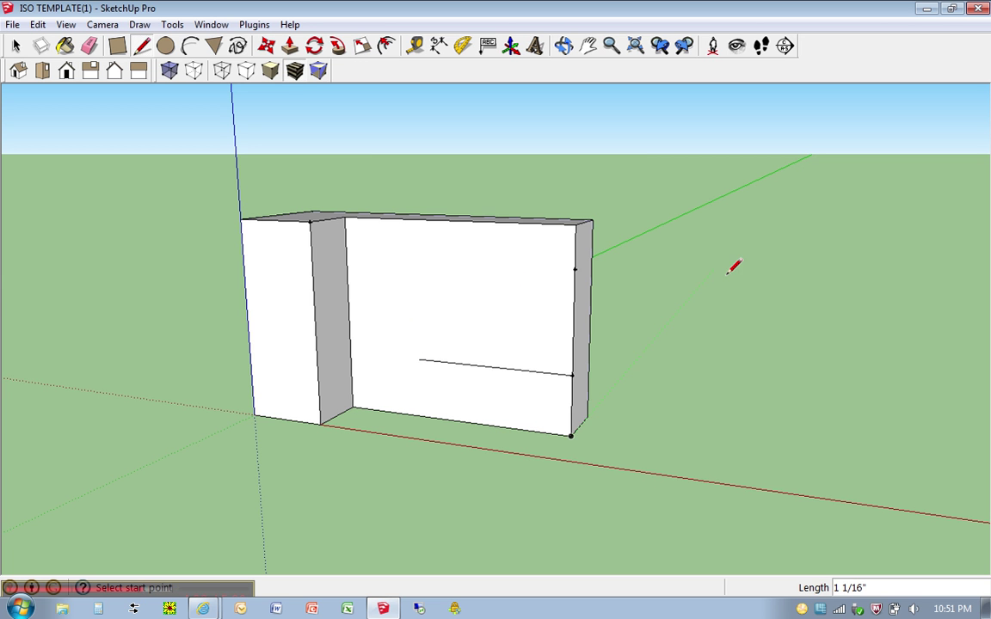
middle_click_drag(736, 266, 684, 326)
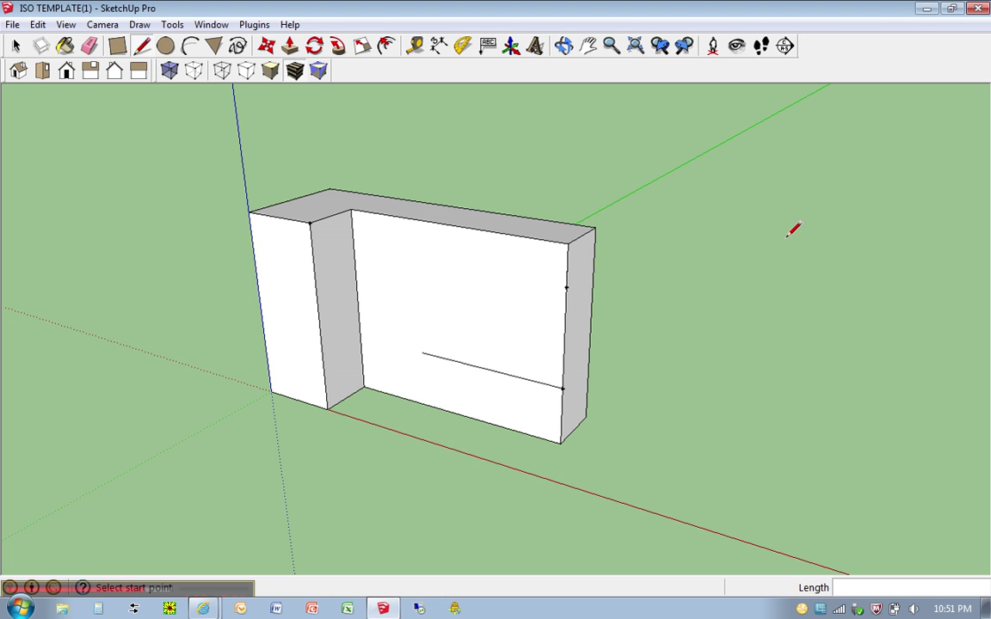
left_click(566, 286)
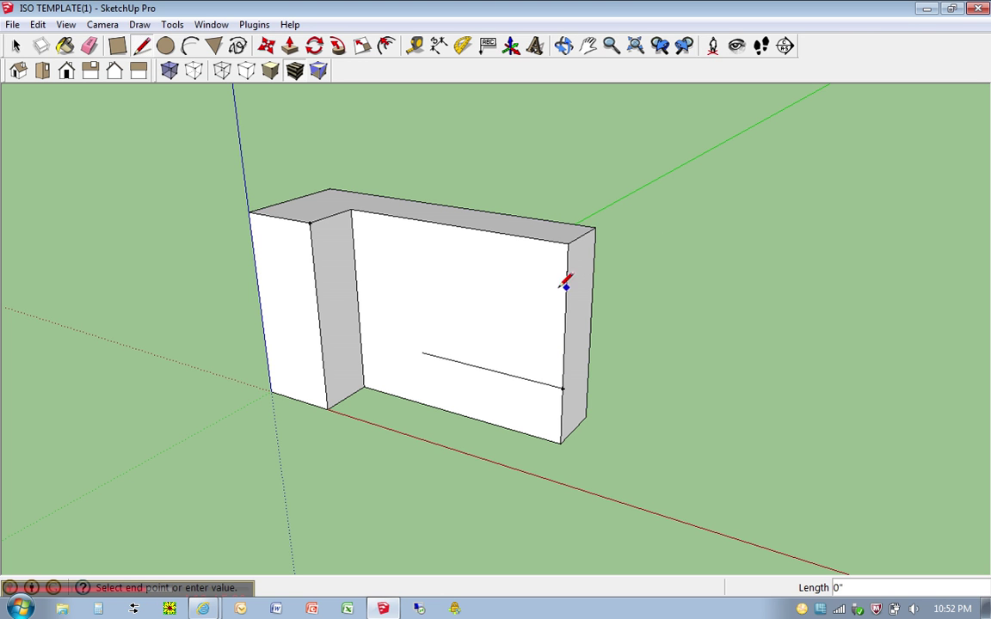
left_click(418, 259)
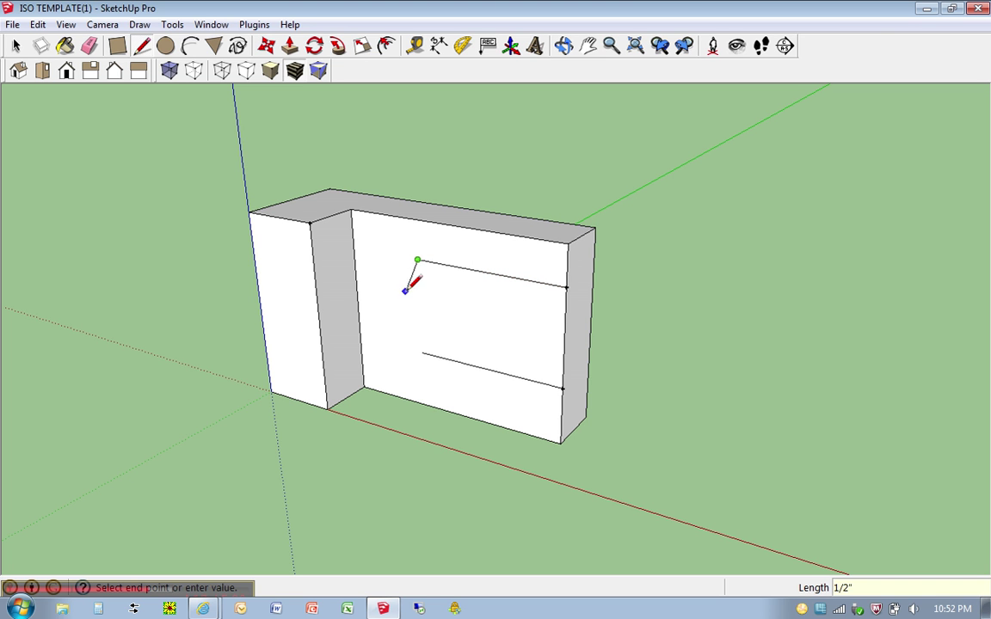
left_click(422, 352)
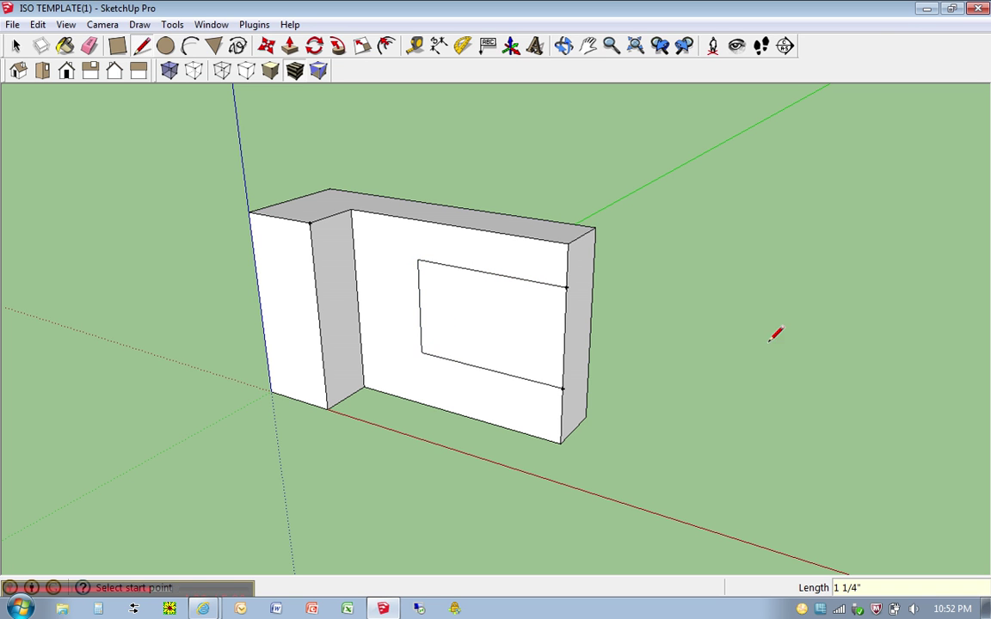
mouse_move(771, 340)
middle_mouse_down()
mouse_move(830, 348)
mouse_move(809, 356)
mouse_move(878, 339)
middle_mouse_up()
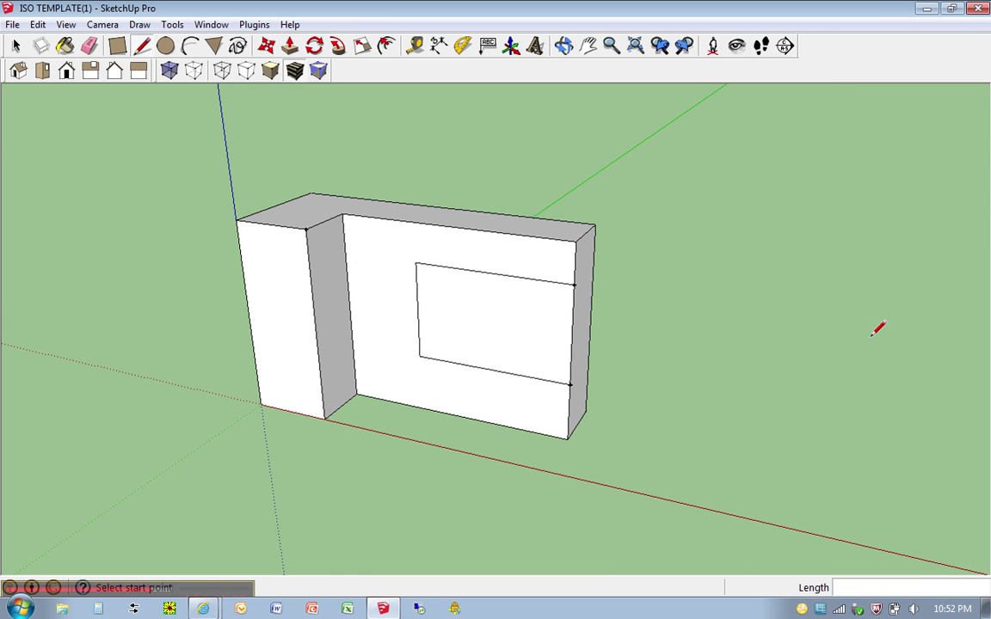
- Push the front rectangle 3/4 inch through the wall and orbit to inspect the notch
key("p")
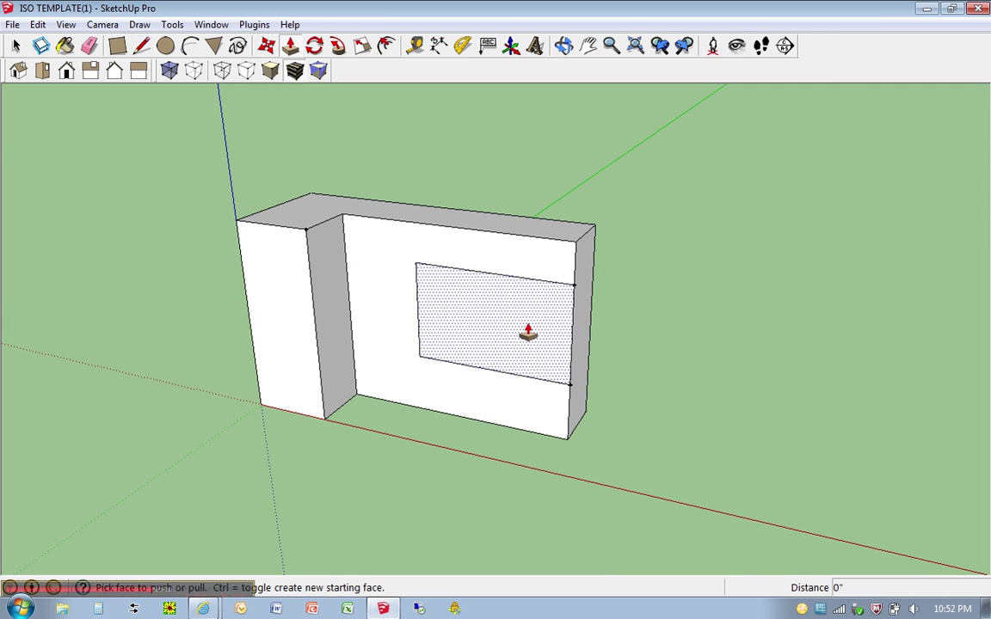
left_click_drag(527, 334, 569, 317)
middle_click_drag(772, 308, 693, 311)
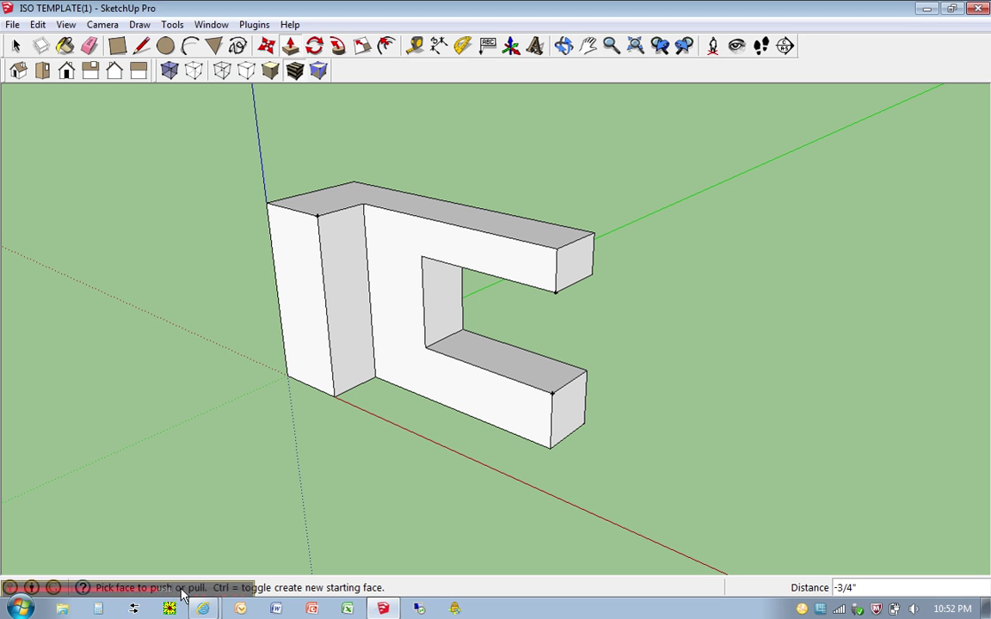
mouse_move(183, 595)
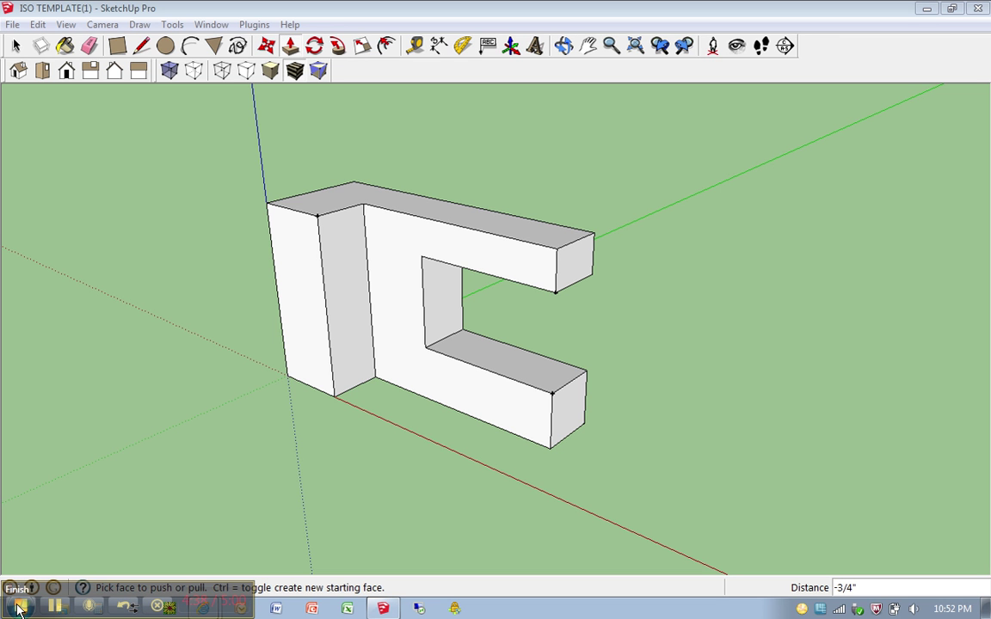